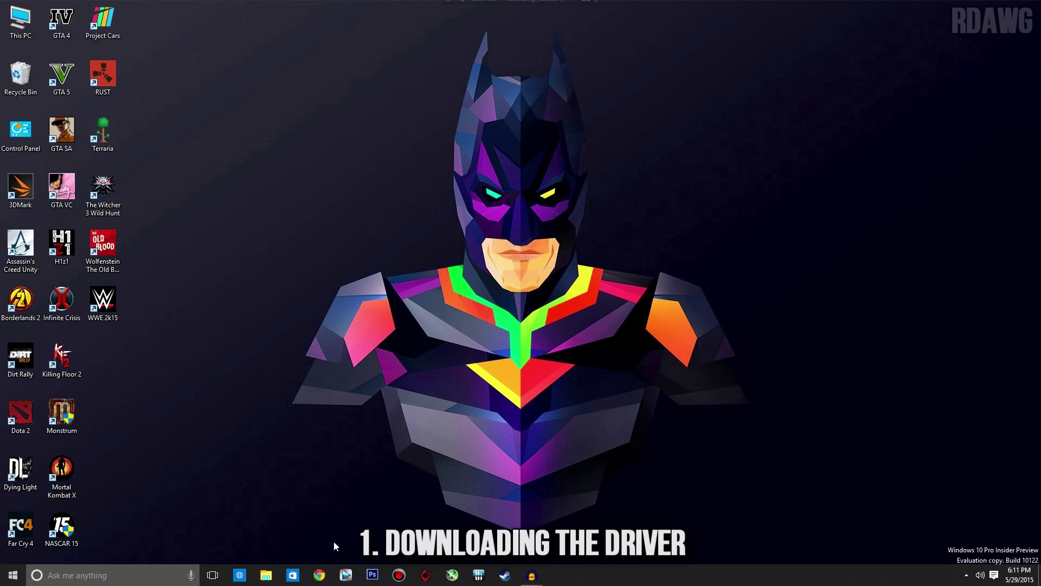
# - Launch Chrome, search 'amd' to reach the AMD website, and reveal the DRIVERS + SUPPORT menu
pyautogui.click(320, 576)
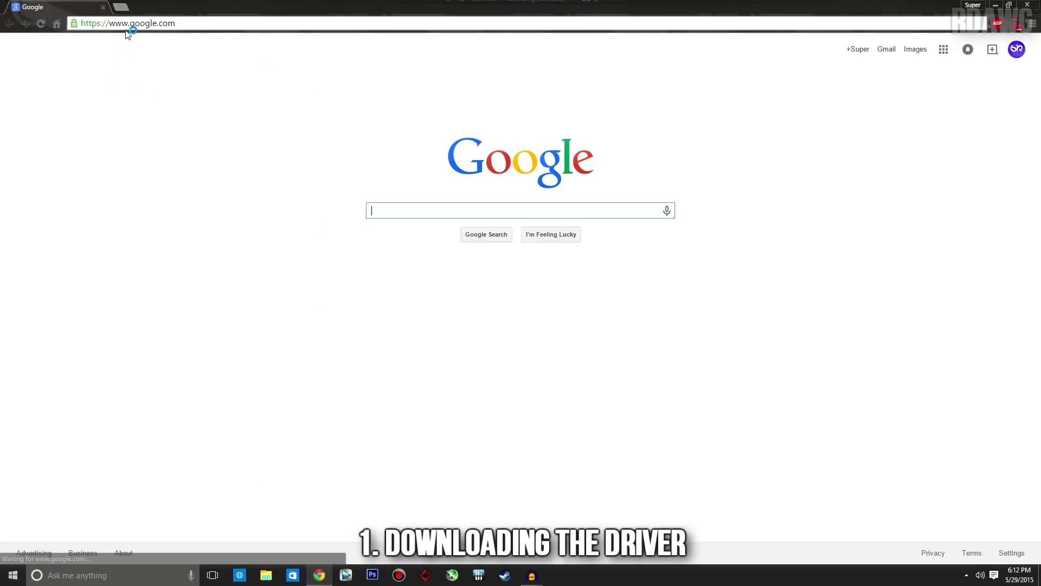
pyautogui.click(129, 25)
pyautogui.write('amd')
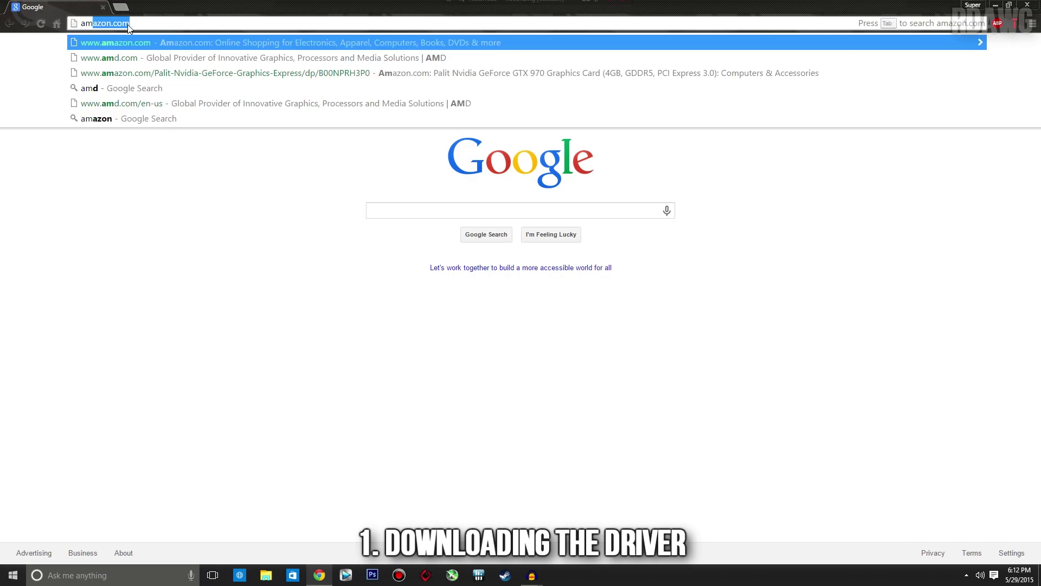
pyautogui.press('Return')
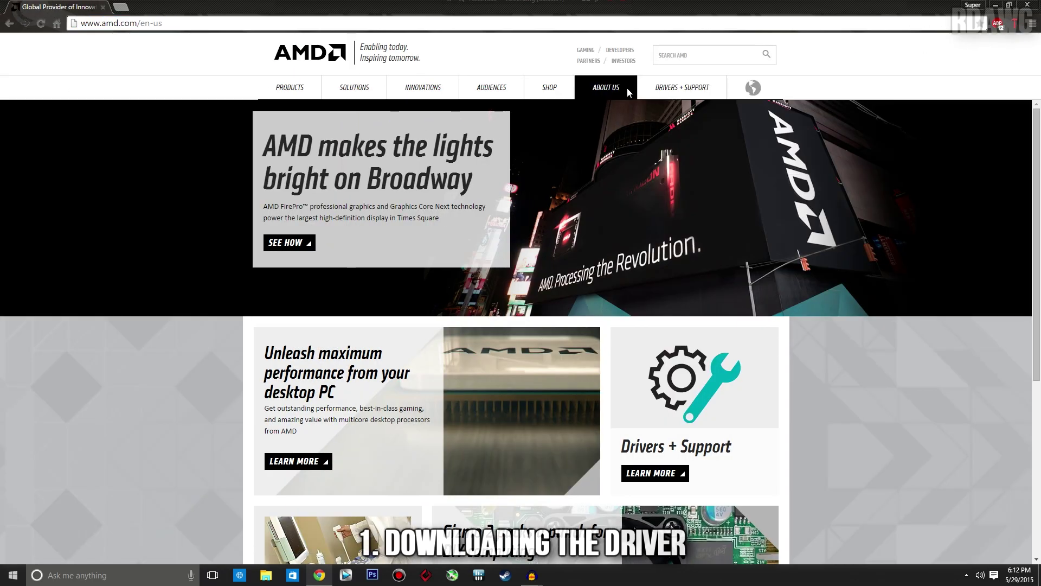
pyautogui.moveTo(627, 92)
pyautogui.moveTo(660, 89)
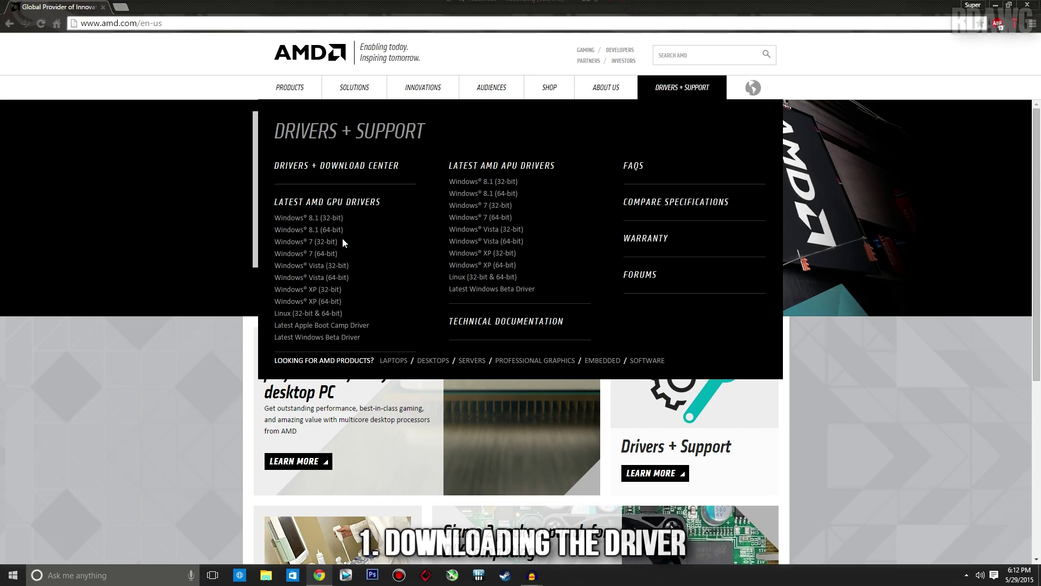
# - Open the Windows 8.1 64-bit driver page and the latest beta (Catalyst 15.5) release notes
pyautogui.click(280, 234)
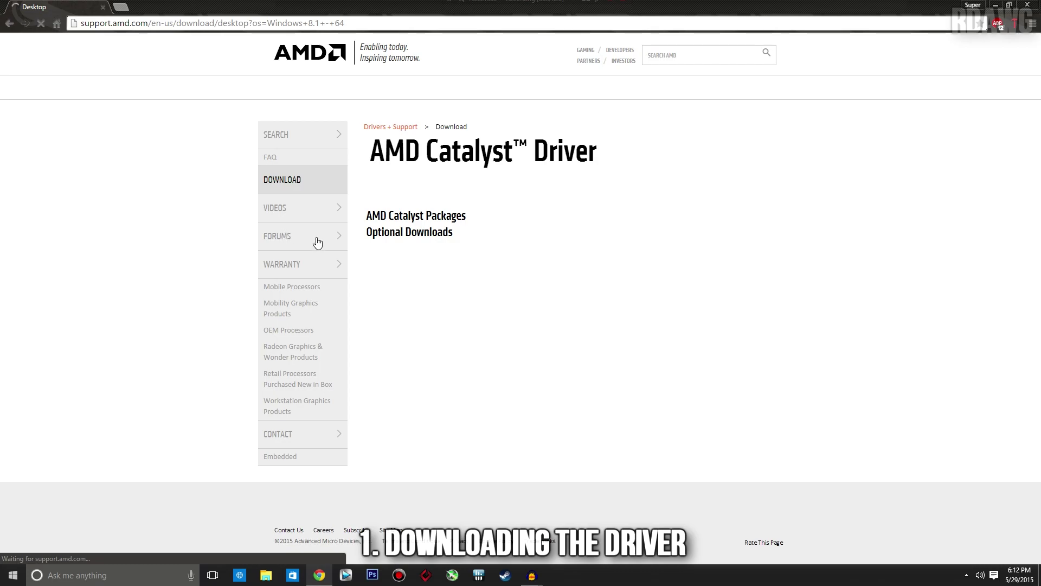
pyautogui.scroll(-8, 302, 239)
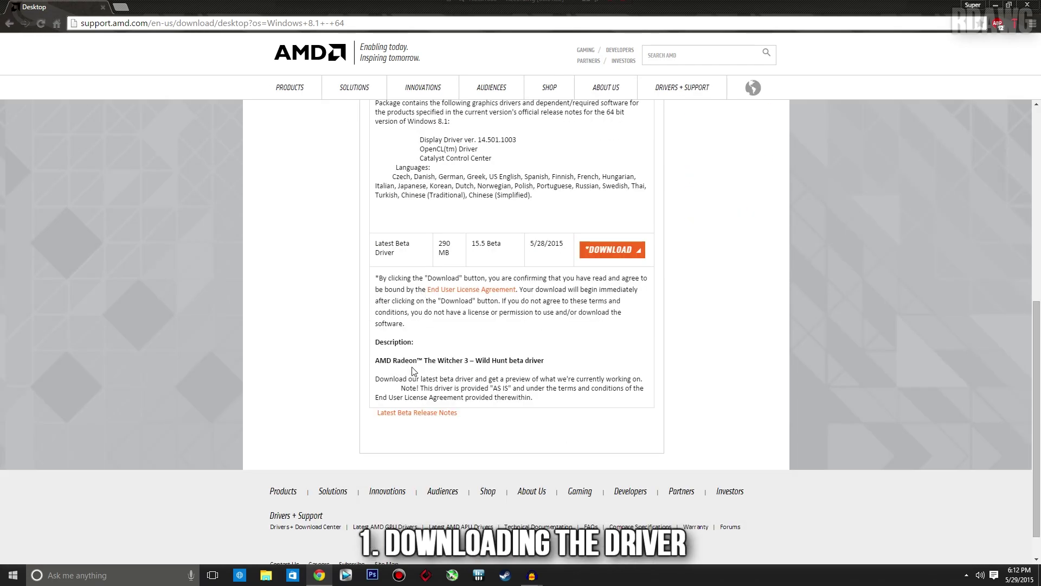
pyautogui.click(413, 415)
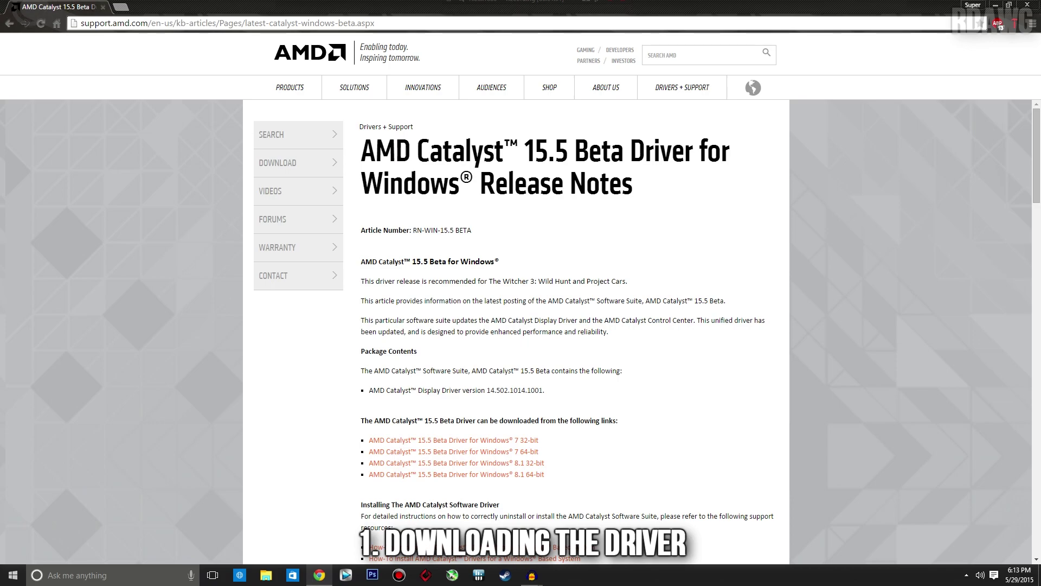
pyautogui.moveTo(360, 283); pyautogui.dragTo(628, 281)
pyautogui.click(644, 274)
# - Read through the release notes, highlighting the 'Up to 17%' performance figure
pyautogui.scroll(-4, 643, 288)
pyautogui.scroll(-8, 644, 288)
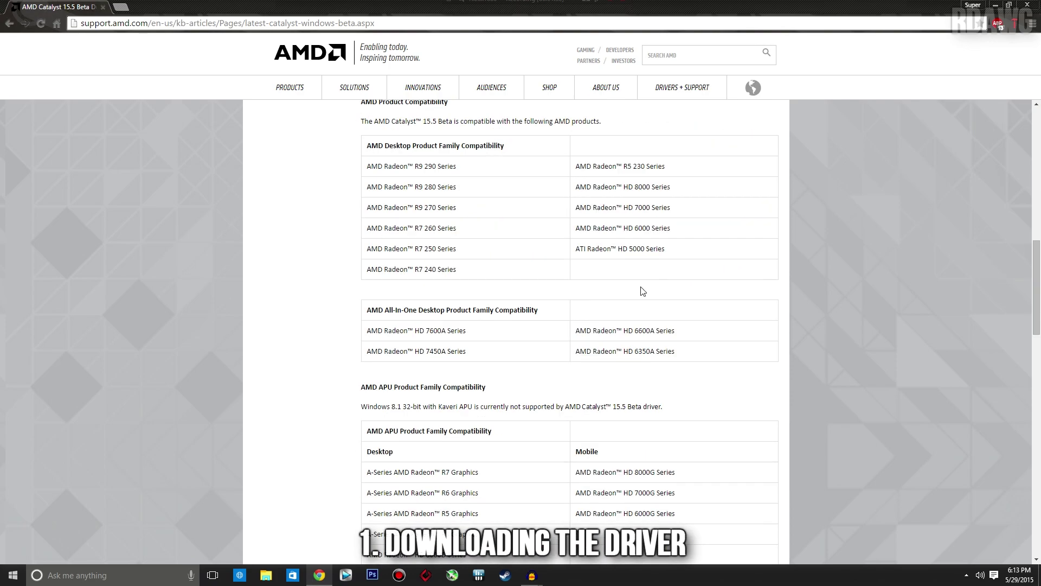
pyautogui.scroll(-8, 642, 292)
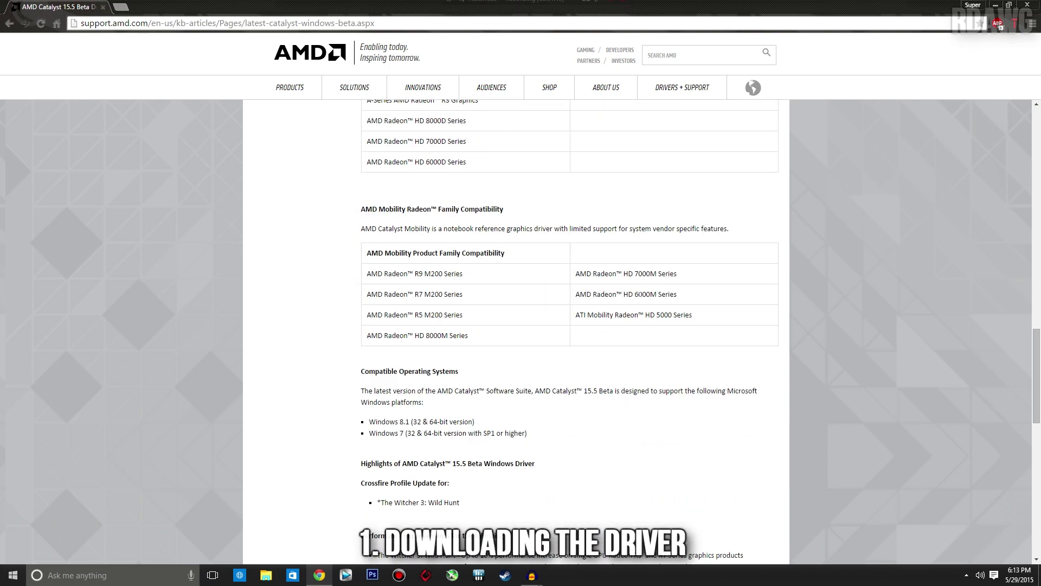
pyautogui.scroll(-5, 643, 292)
pyautogui.scroll(3, 640, 307)
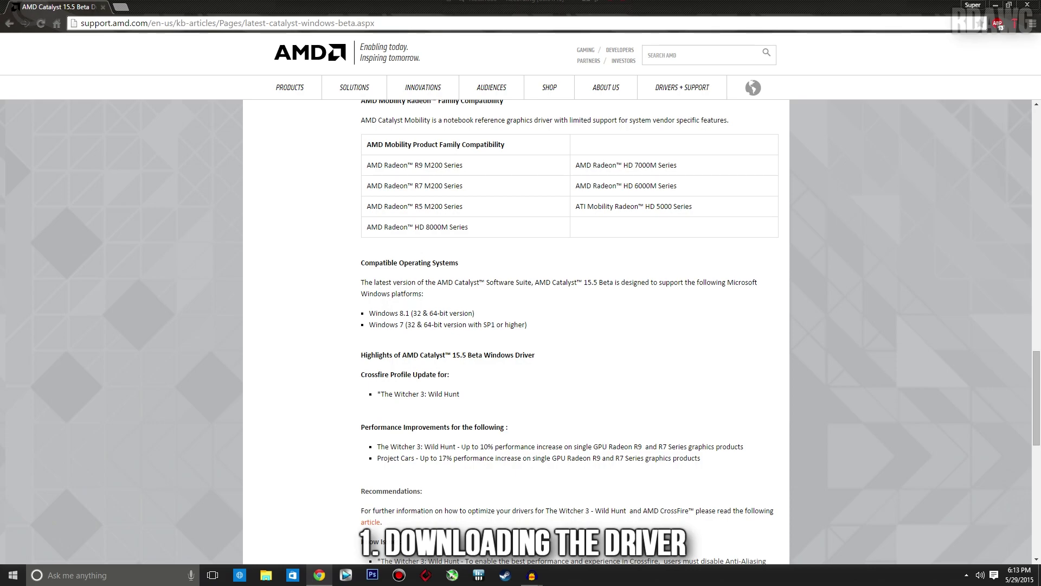
pyautogui.moveTo(428, 455); pyautogui.dragTo(483, 465)
pyautogui.click(399, 477)
# - Go back to the Windows 8.1 64-bit download link and start the beta driver download
pyautogui.scroll(-4, 396, 472)
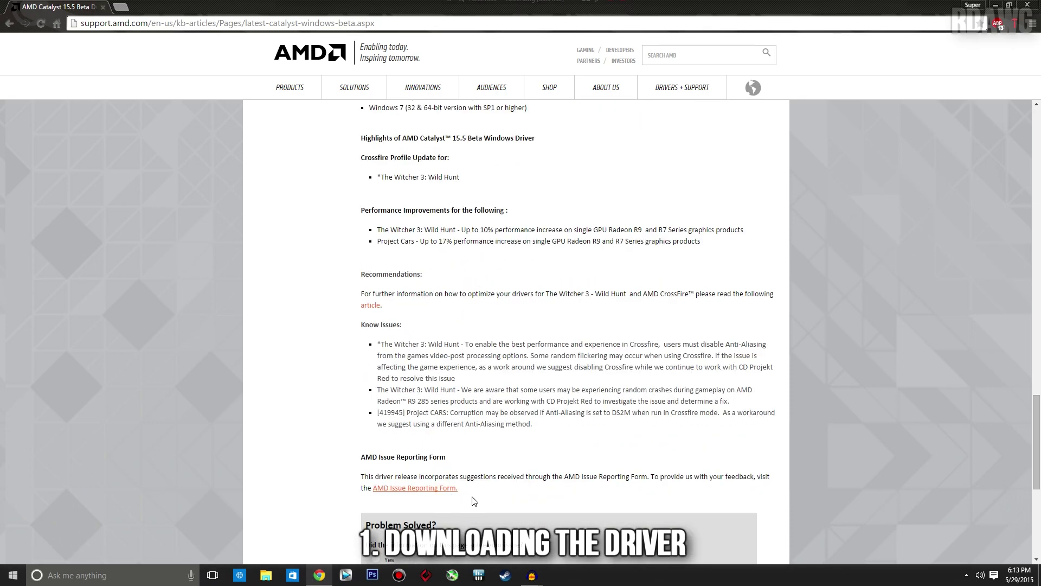
pyautogui.scroll(-2, 475, 498)
pyautogui.scroll(-2, 476, 496)
pyautogui.scroll(15, 477, 497)
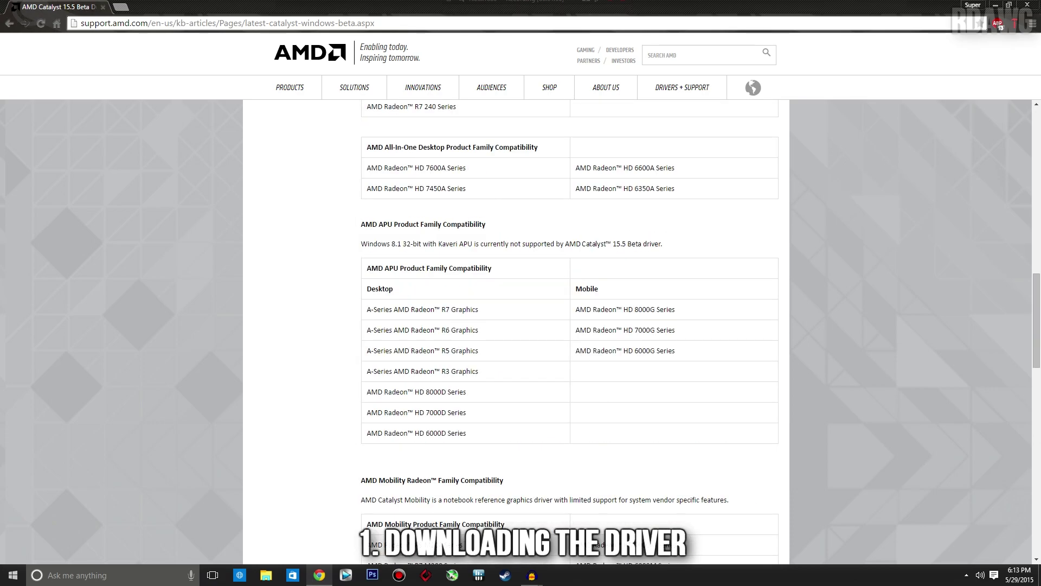
pyautogui.scroll(6, 483, 500)
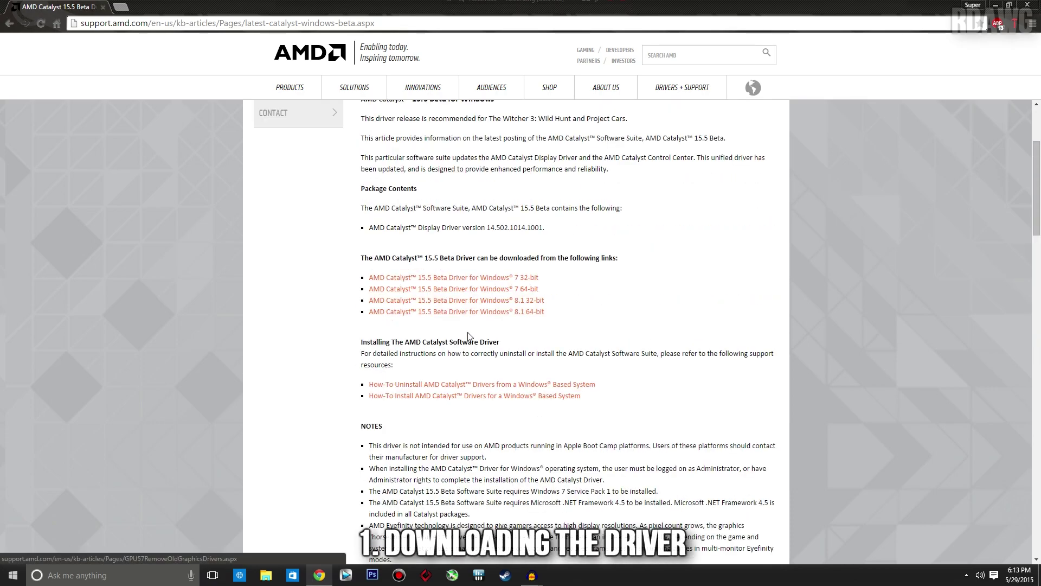
pyautogui.click(469, 312)
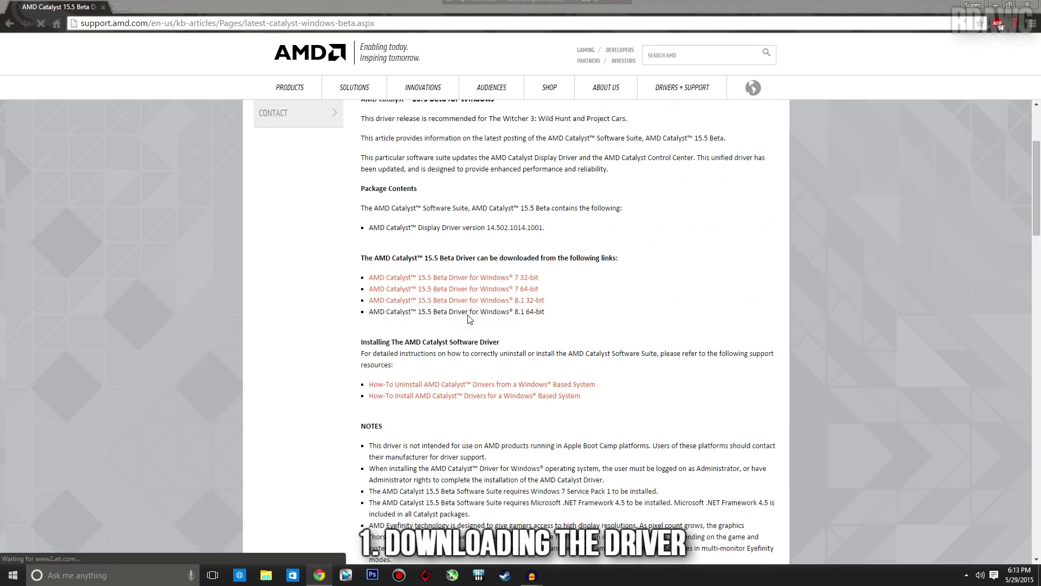
# - Start the 15.5 Beta driver download and minimize Chrome to the desktop
pyautogui.click(500, 325)
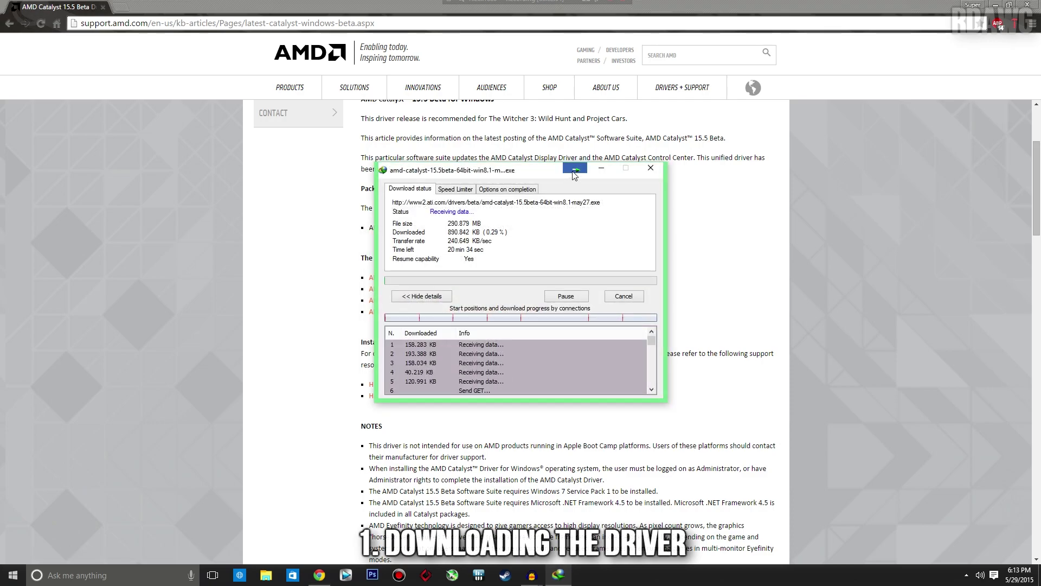
pyautogui.click(996, 5)
pyautogui.moveTo(458, 182); pyautogui.dragTo(266, 202)
# - Launch AMD Catalyst Control Center and check Information > Software, showing Catalyst 15.4 Beta
pyautogui.rightClick(597, 256)
pyautogui.click(603, 261)
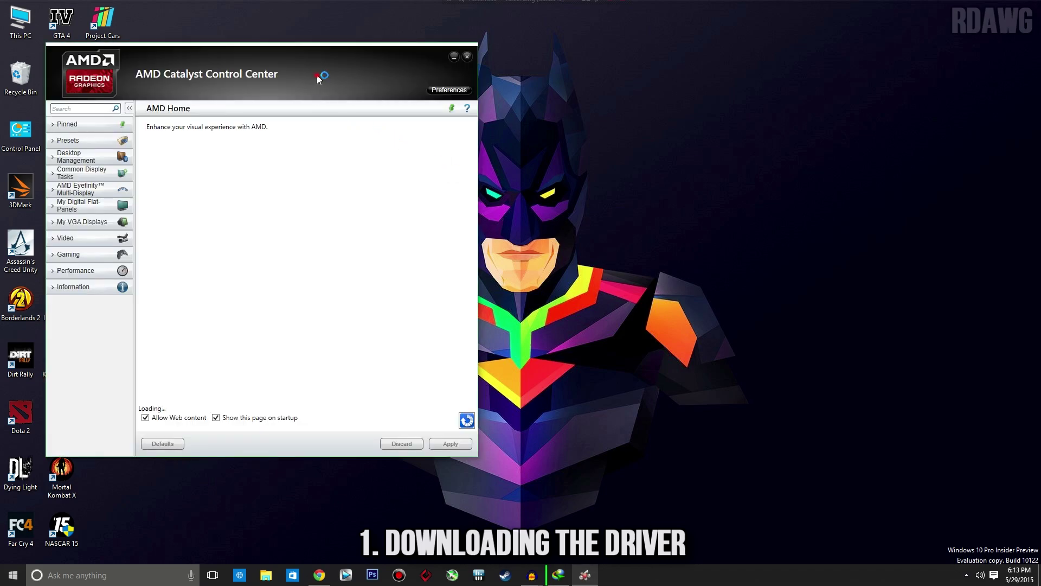
pyautogui.moveTo(377, 66); pyautogui.dragTo(750, 79)
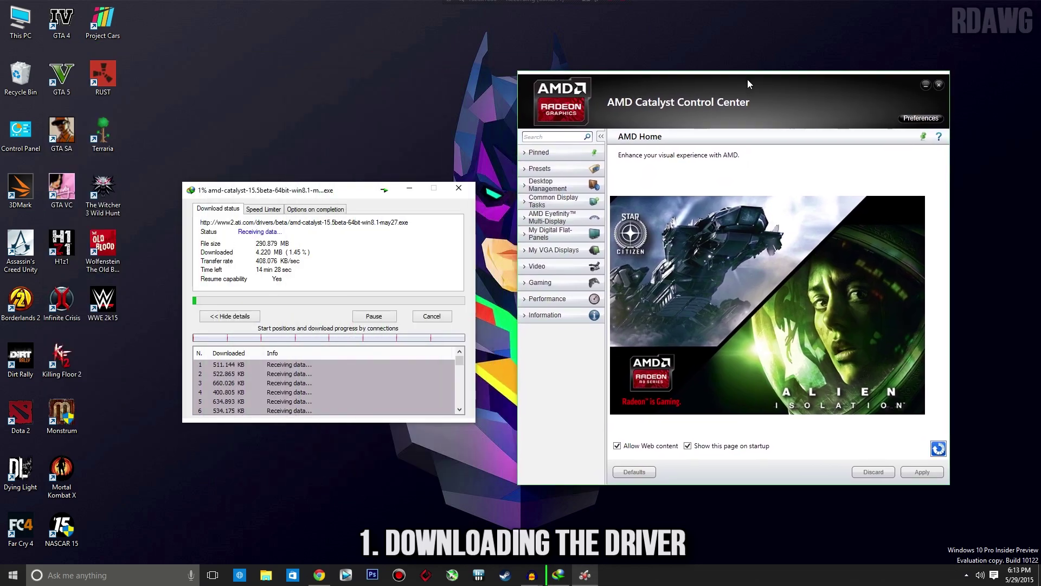
pyautogui.click(534, 316)
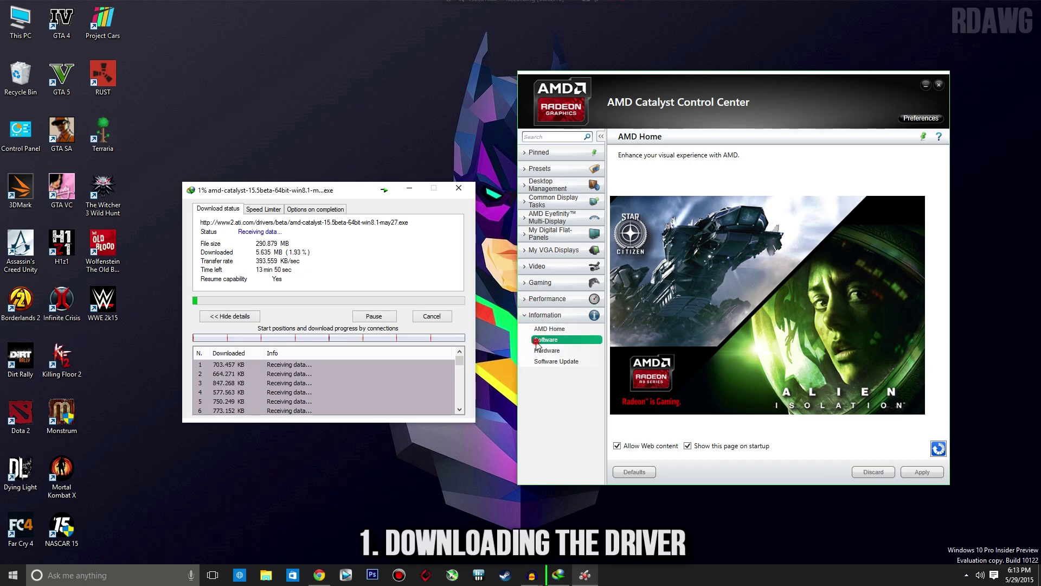
pyautogui.click(538, 341)
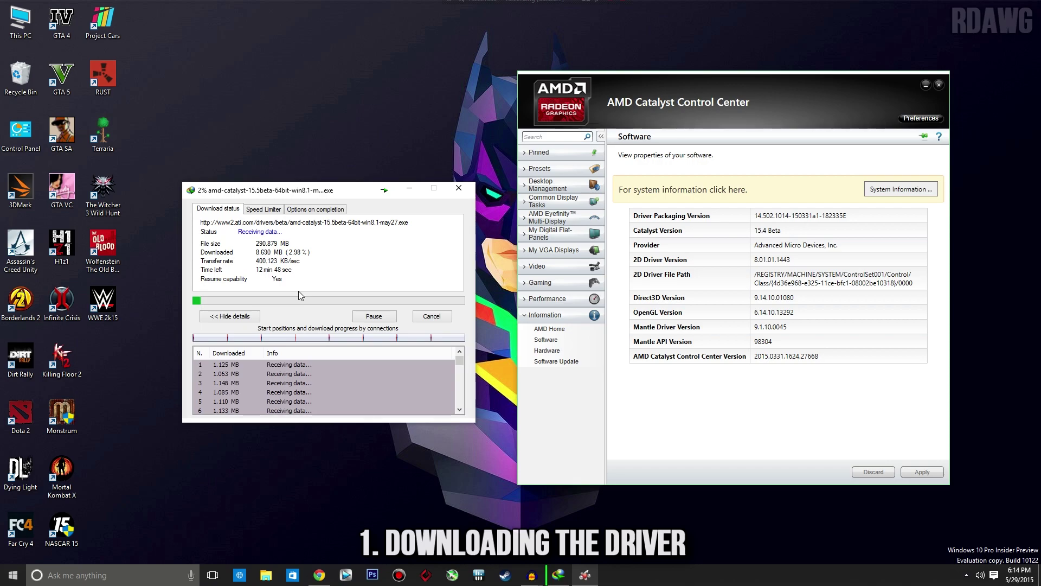
pyautogui.moveTo(310, 193); pyautogui.dragTo(283, 191)
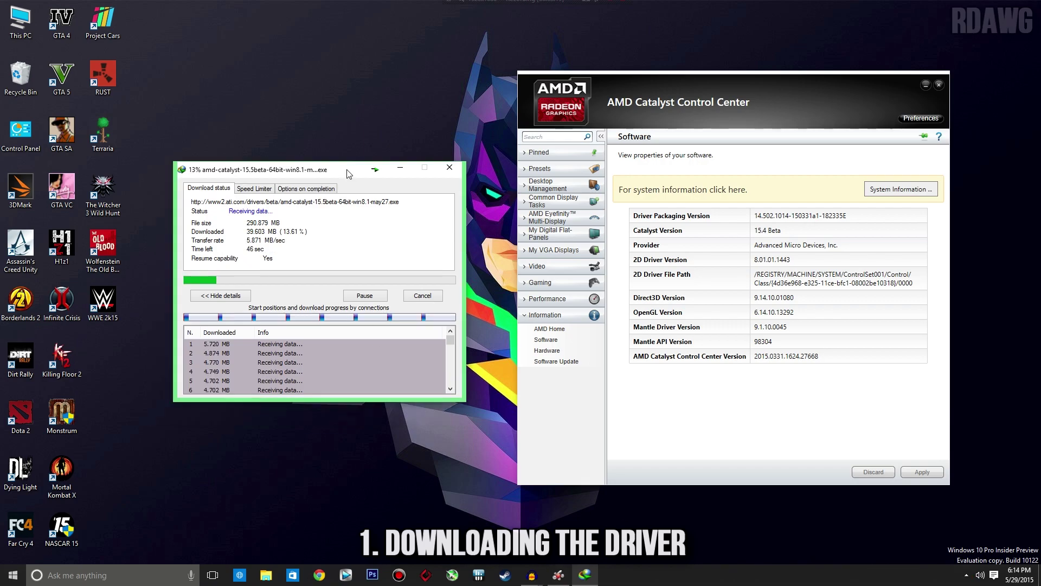
pyautogui.rightClick(358, 140)
pyautogui.click(333, 84)
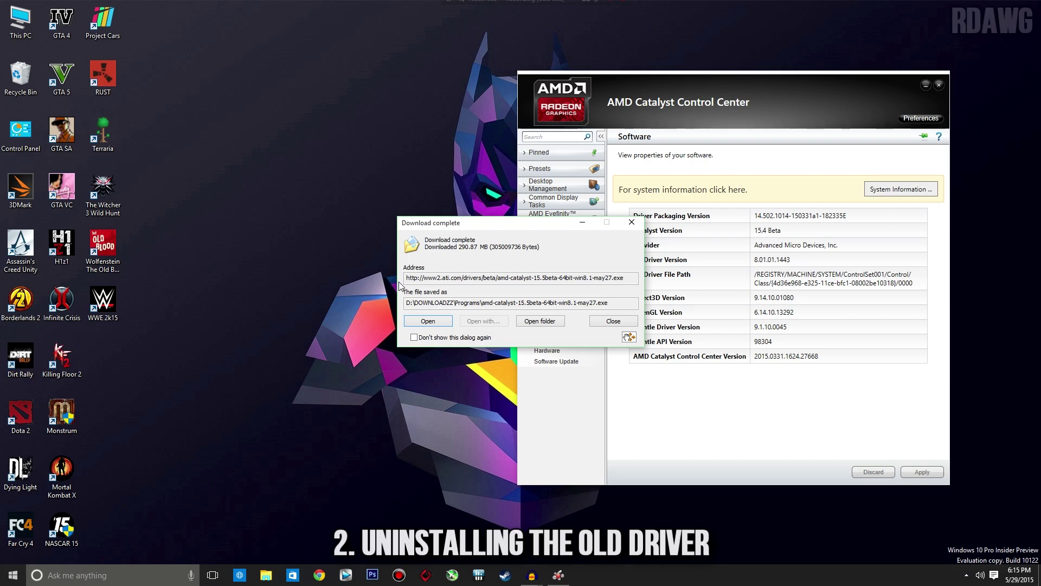
# - Close AMD Catalyst Control Center and dismiss Internet Download Manager's download-complete notice
pyautogui.moveTo(504, 228); pyautogui.dragTo(298, 227)
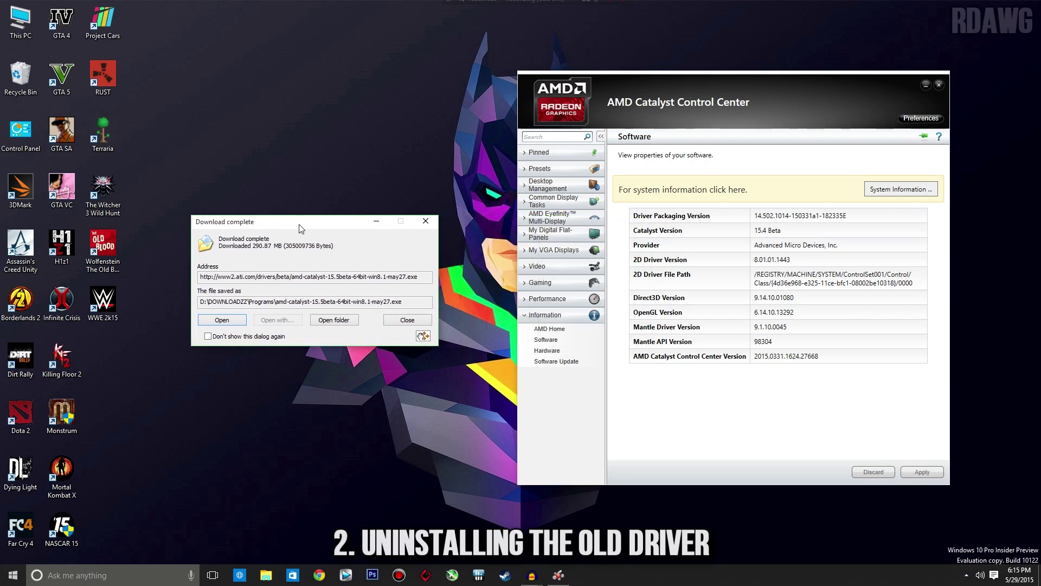
pyautogui.click(941, 85)
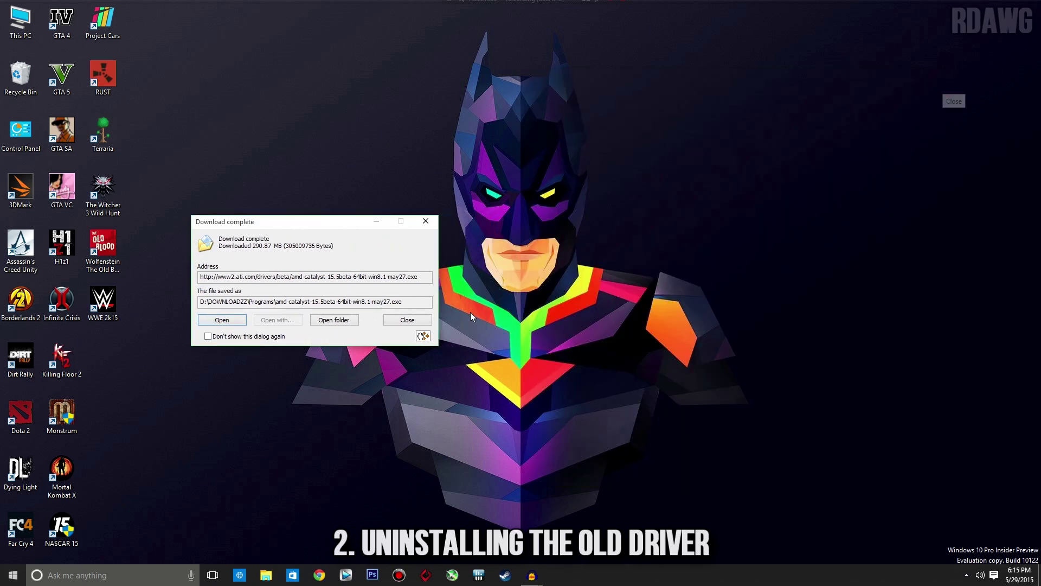
pyautogui.click(395, 322)
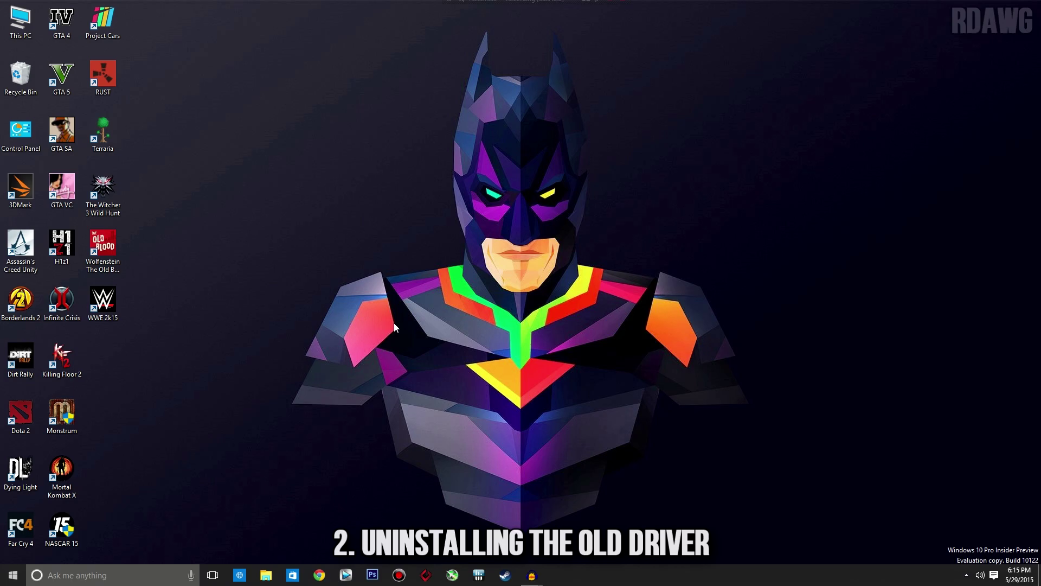
pyautogui.rightClick(219, 428)
# - Refresh the desktop from its shortcut menu
pyautogui.click(247, 337)
pyautogui.rightClick(251, 155)
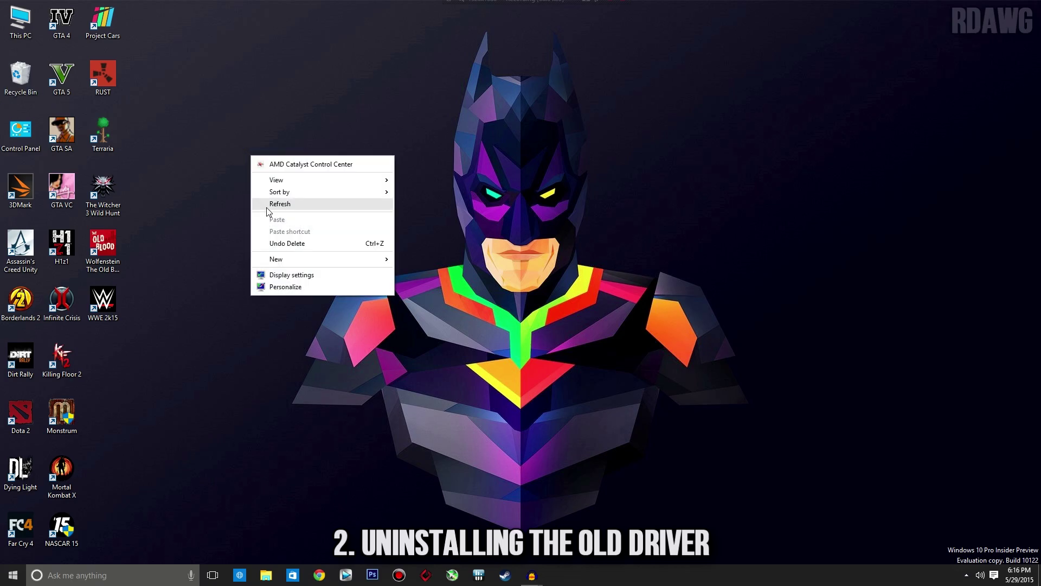
pyautogui.click(266, 208)
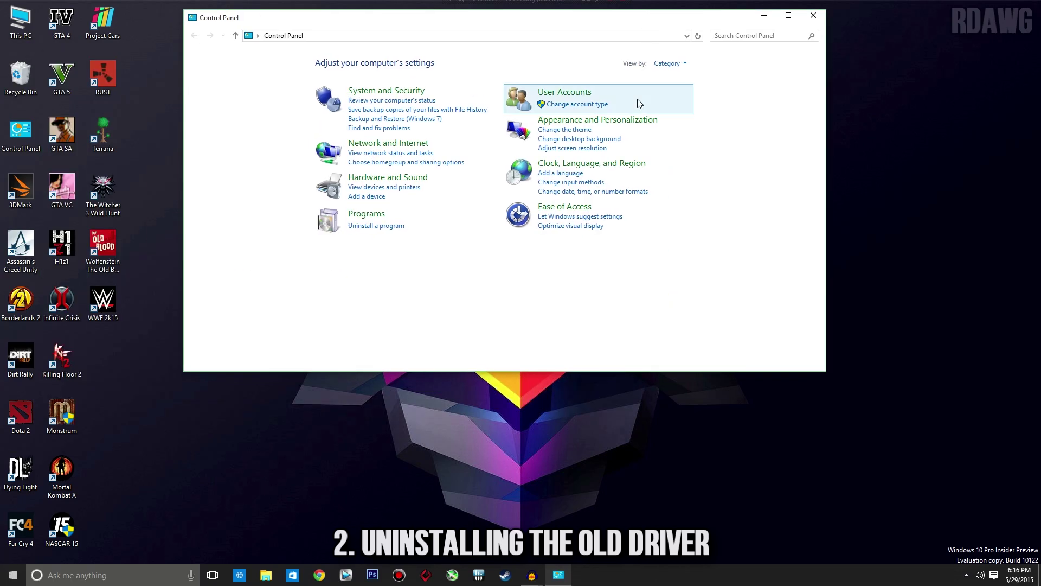
# - In Control Panel, open Uninstall a program and select AMD Catalyst Install Manager
pyautogui.moveTo(504, 26); pyautogui.dragTo(518, 76)
pyautogui.click(379, 277)
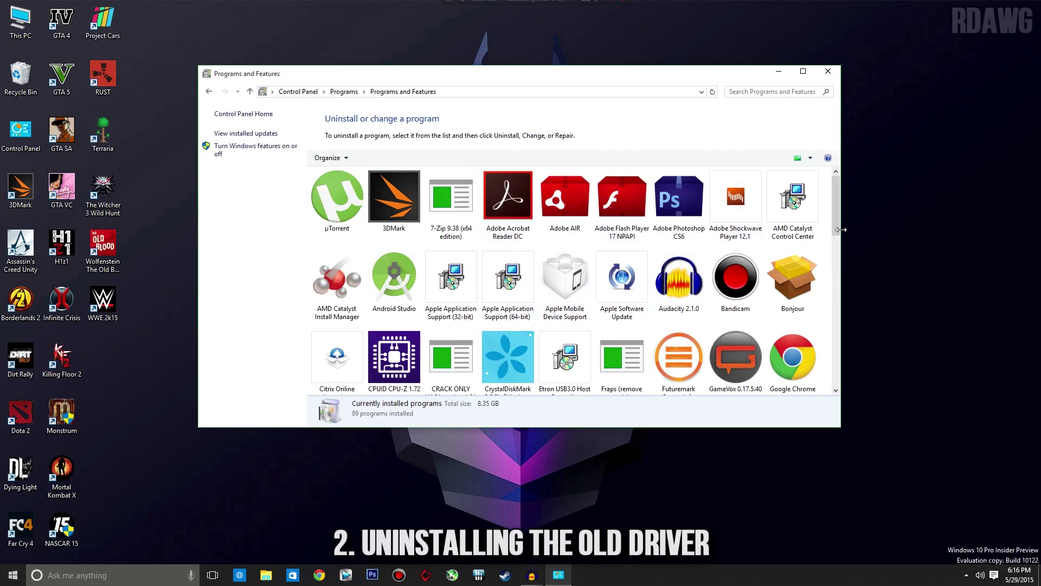
pyautogui.click(357, 319)
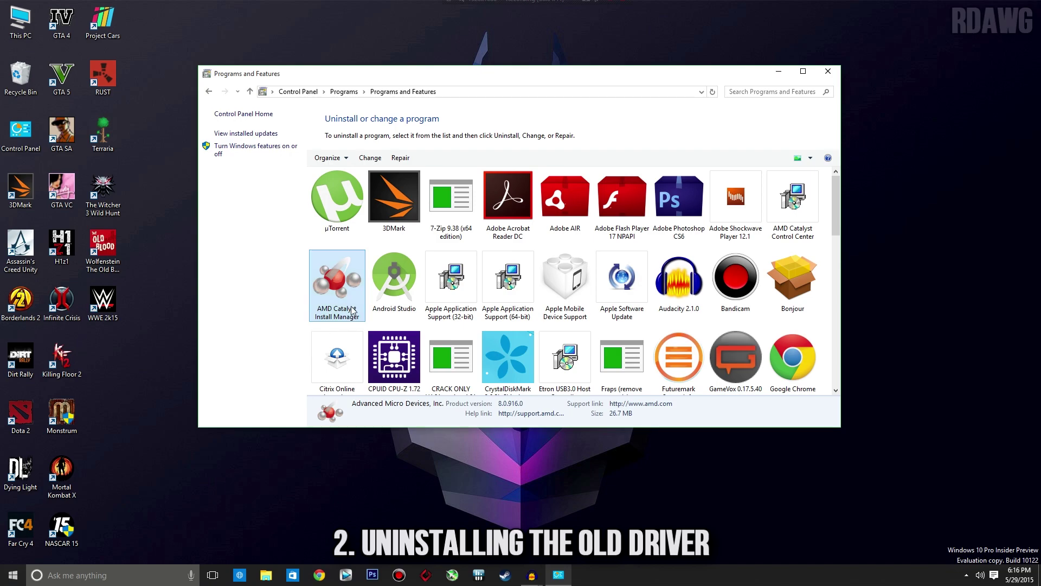